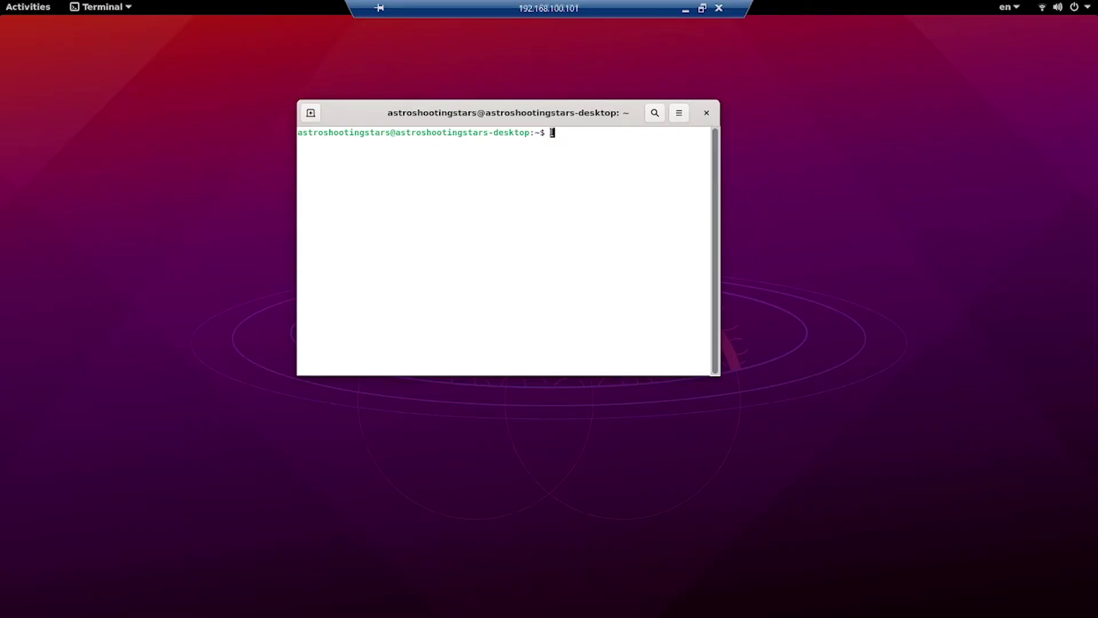
Install kstars-bleeding with 'sudo apt install kstars-bleeding' using the sudo password, then type 'sudo apt gsc'.
right_click(551, 131)
left_click(573, 170)
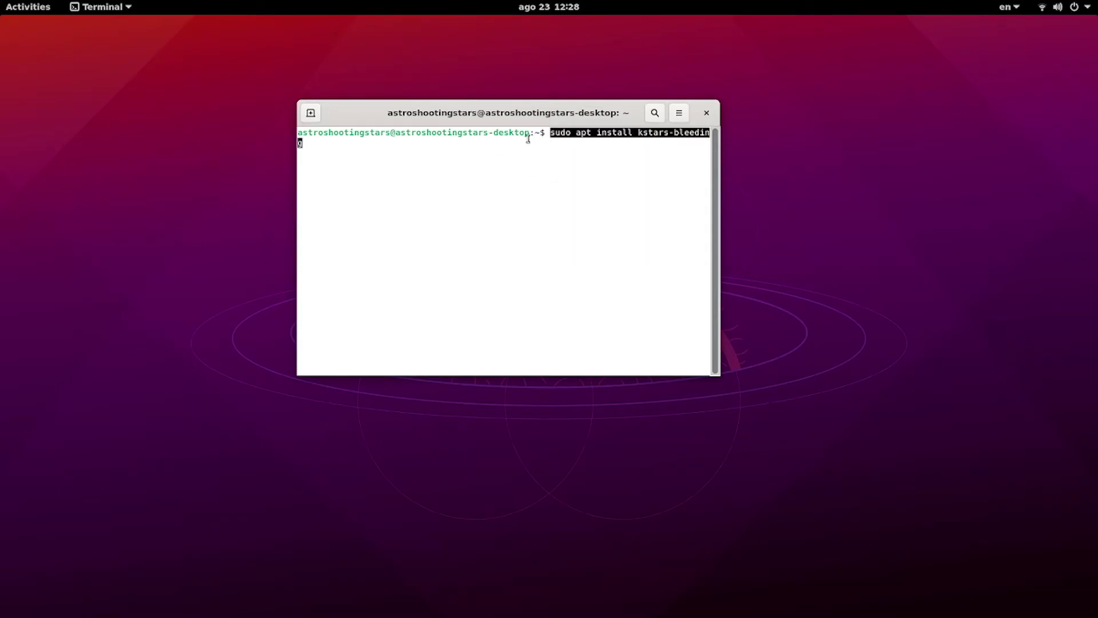
key("Return")
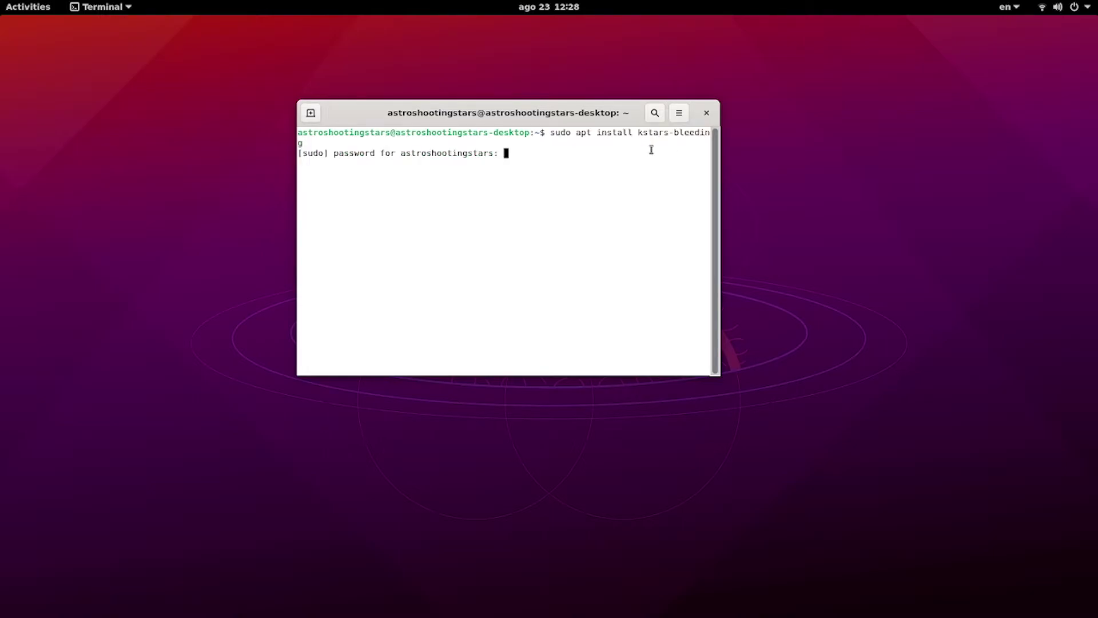
key("Return")
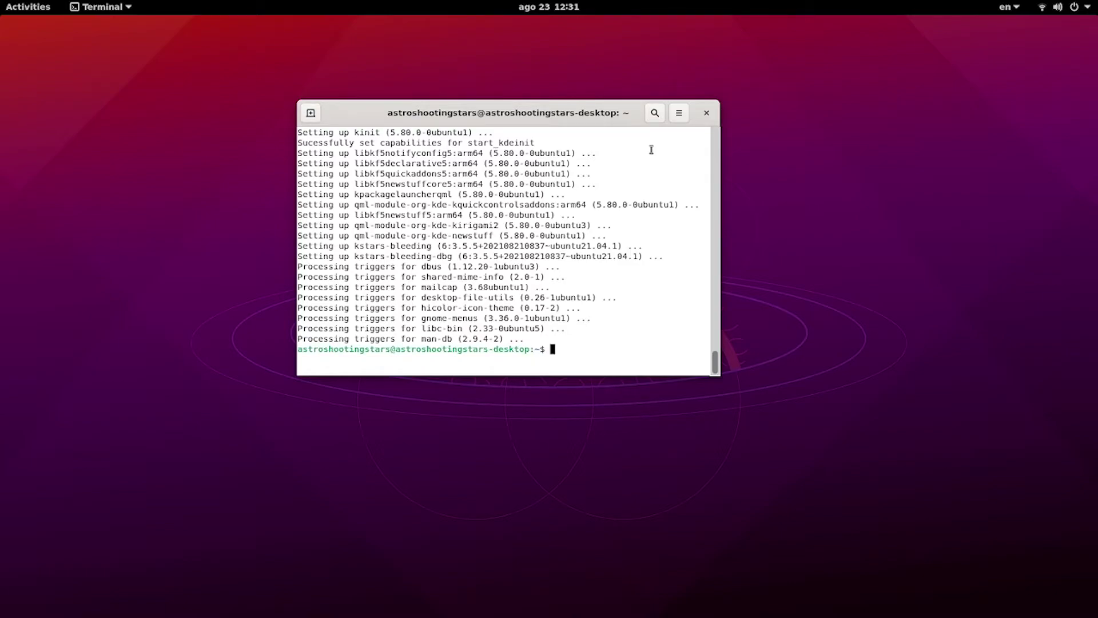
type("sudo apt gsc")
After 'sudo apt gsc' fails, install gsc and gsc-data with 'sudo apt install gsc', answering y.
key("Return")
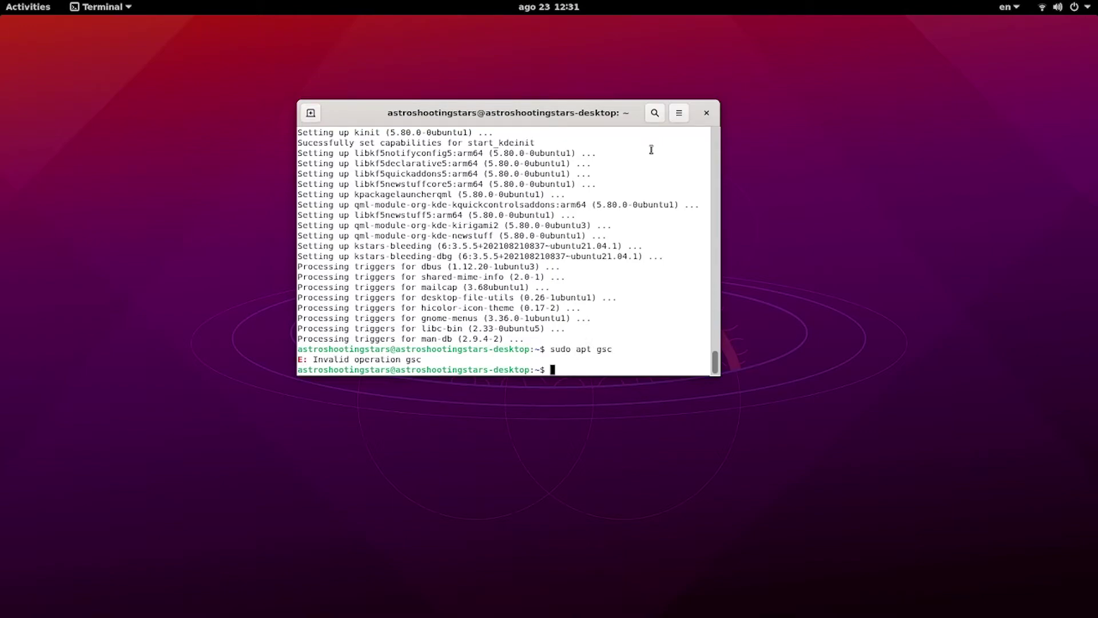
type("sudo apt install gsc")
key("Return")
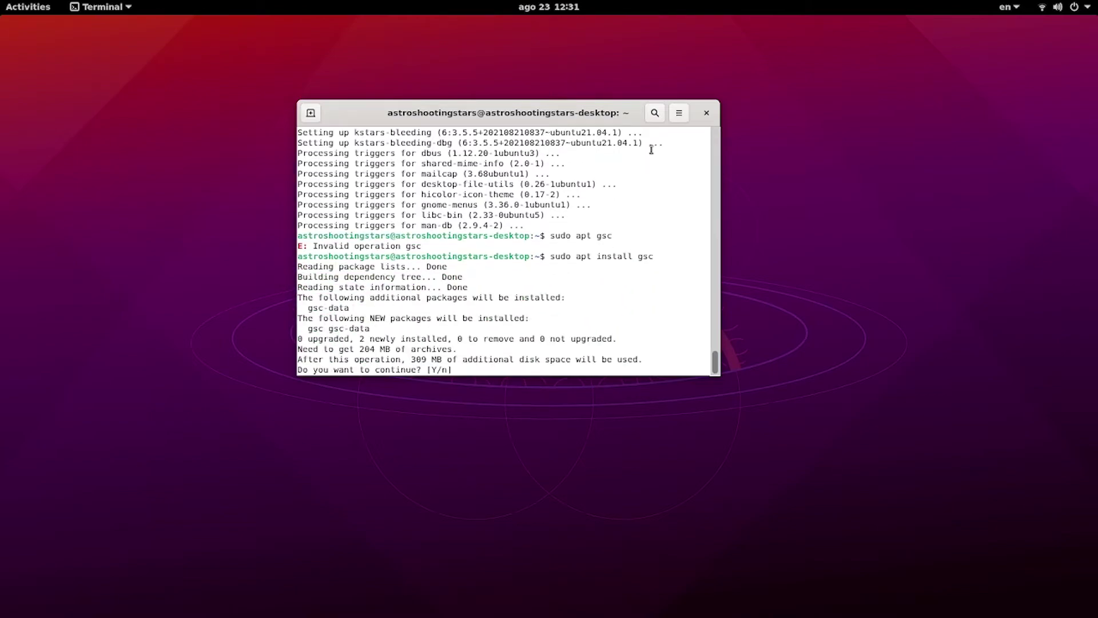
type("y")
key("Return")
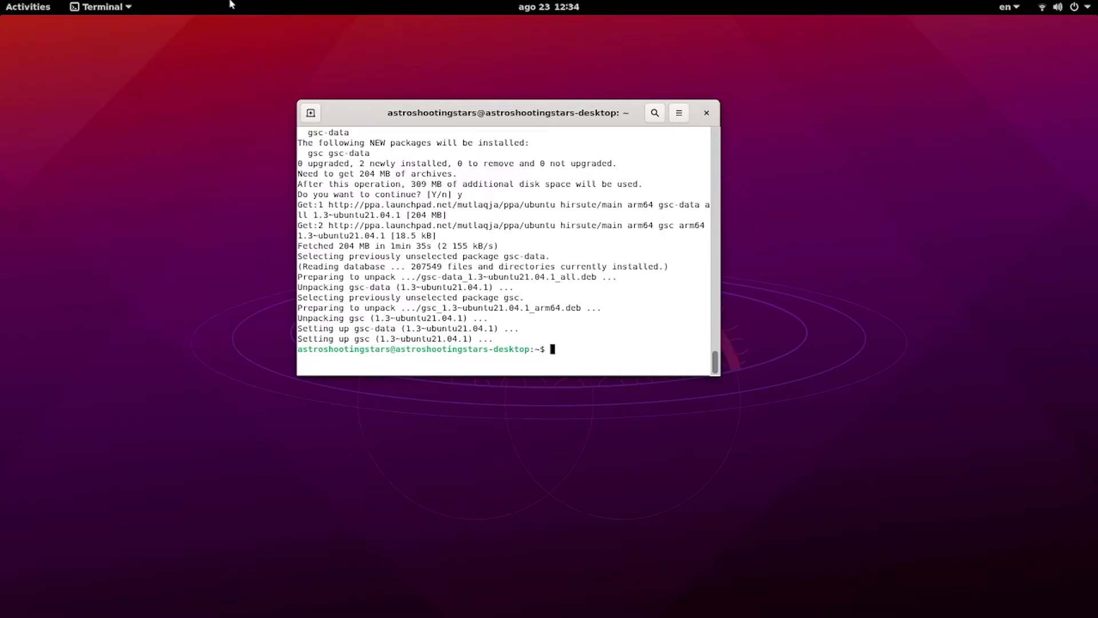
Launch KStars from the second page of the GNOME Shell application grid.
left_click(14, 7)
left_click(27, 537)
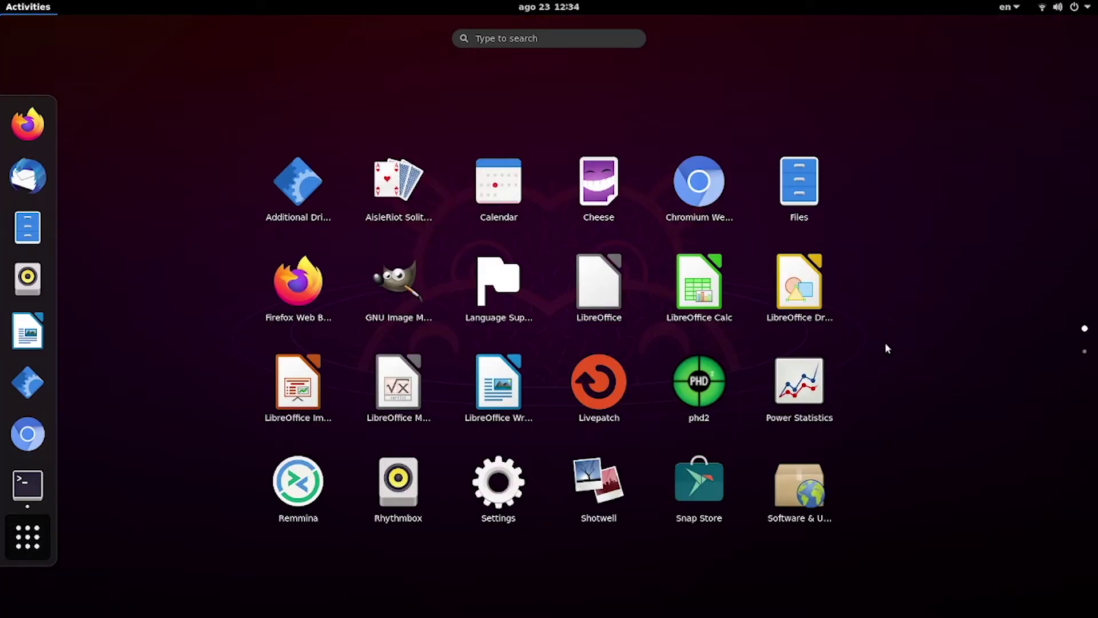
left_click(1084, 353)
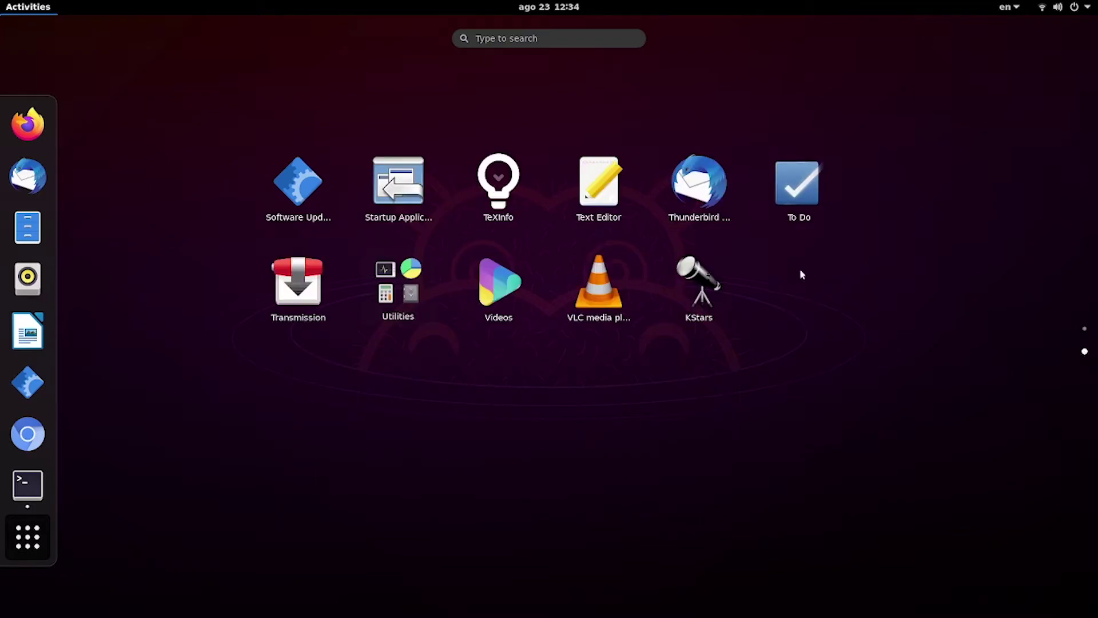
left_click(683, 286)
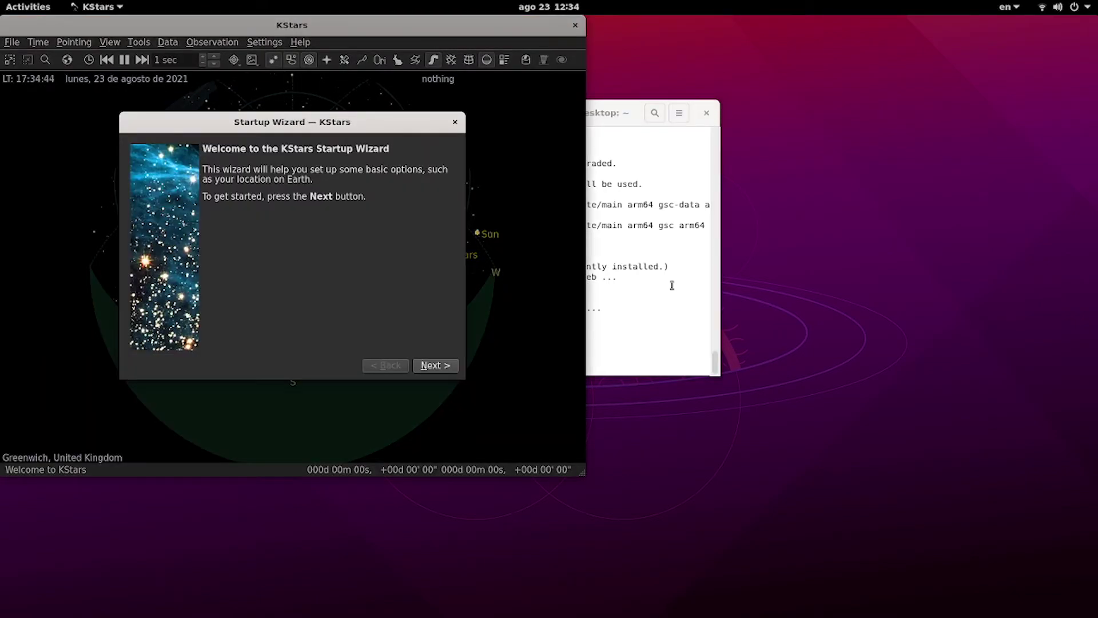
Move past the wizard's welcome page and choose Mexico City, Mexico as the home location.
left_click(436, 365)
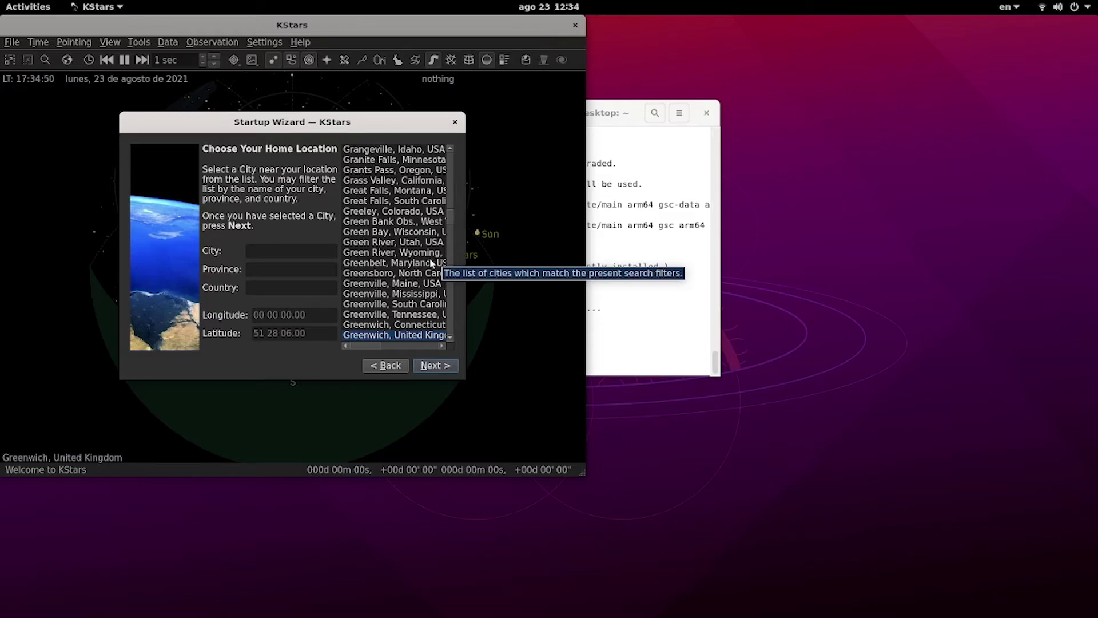
left_click(377, 284)
key("m")
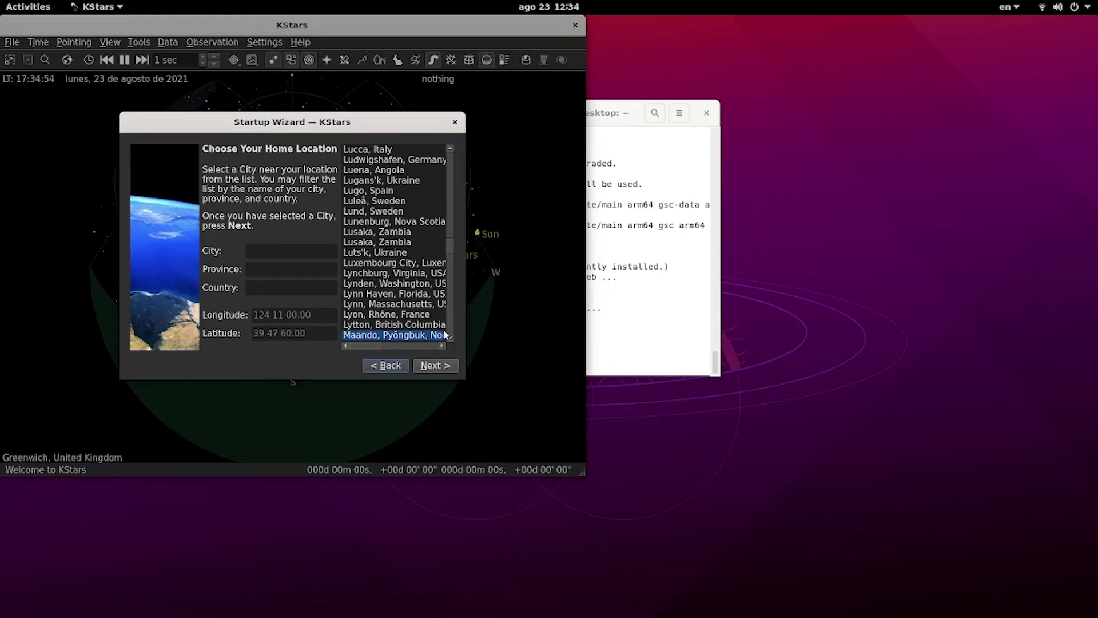
key("m")
key("e")
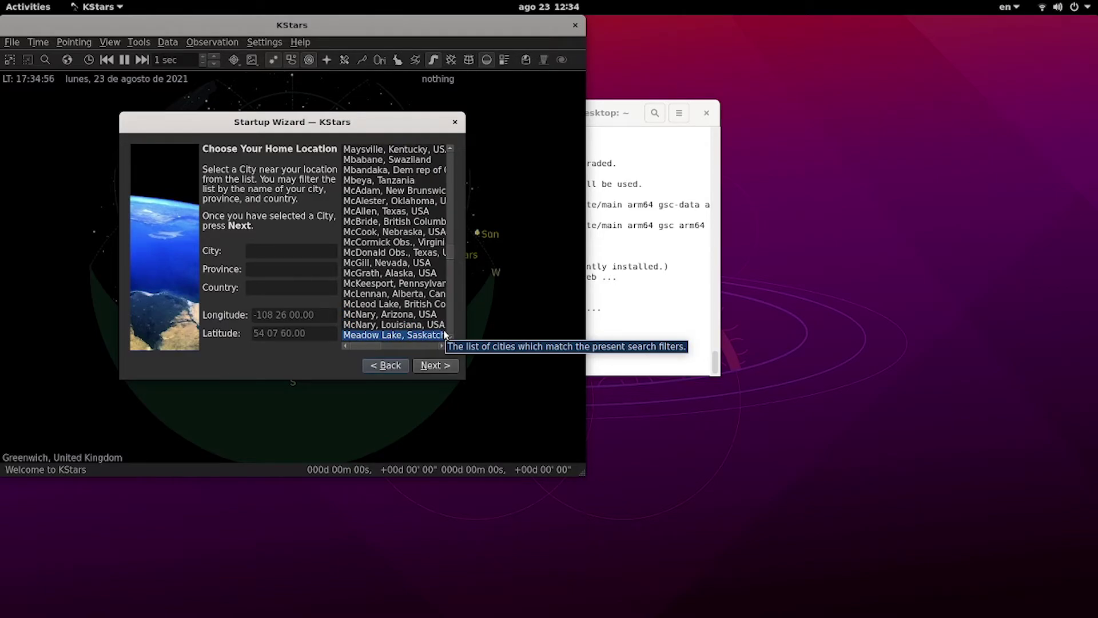
left_click(451, 338)
left_click(450, 338)
left_click(450, 338)
left_click(451, 339)
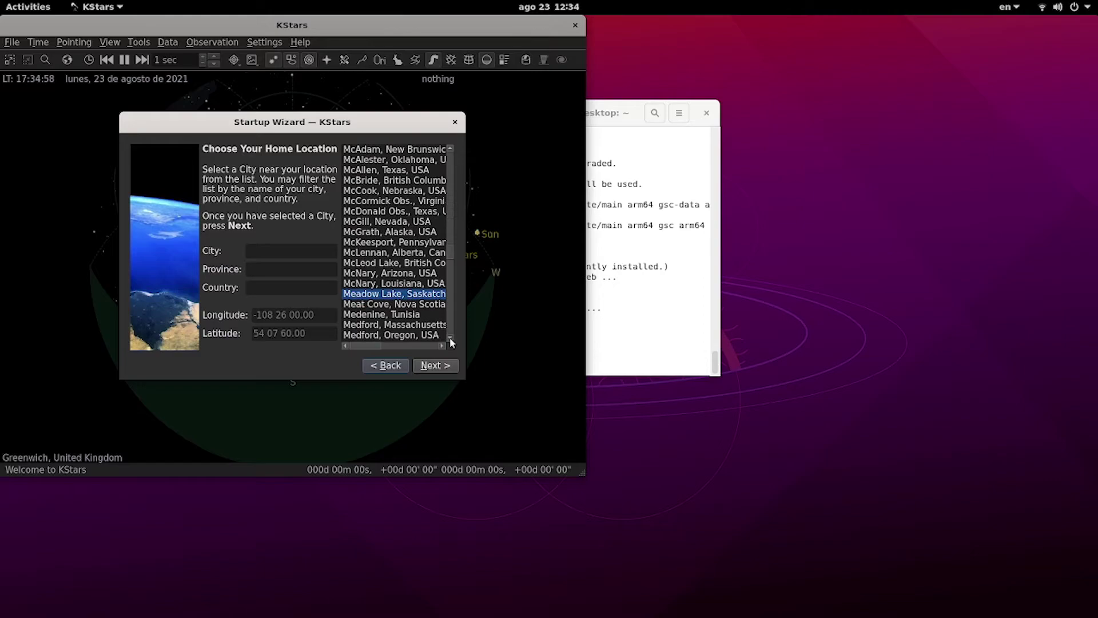
scroll(449, 338, "down", 12)
left_click(406, 309)
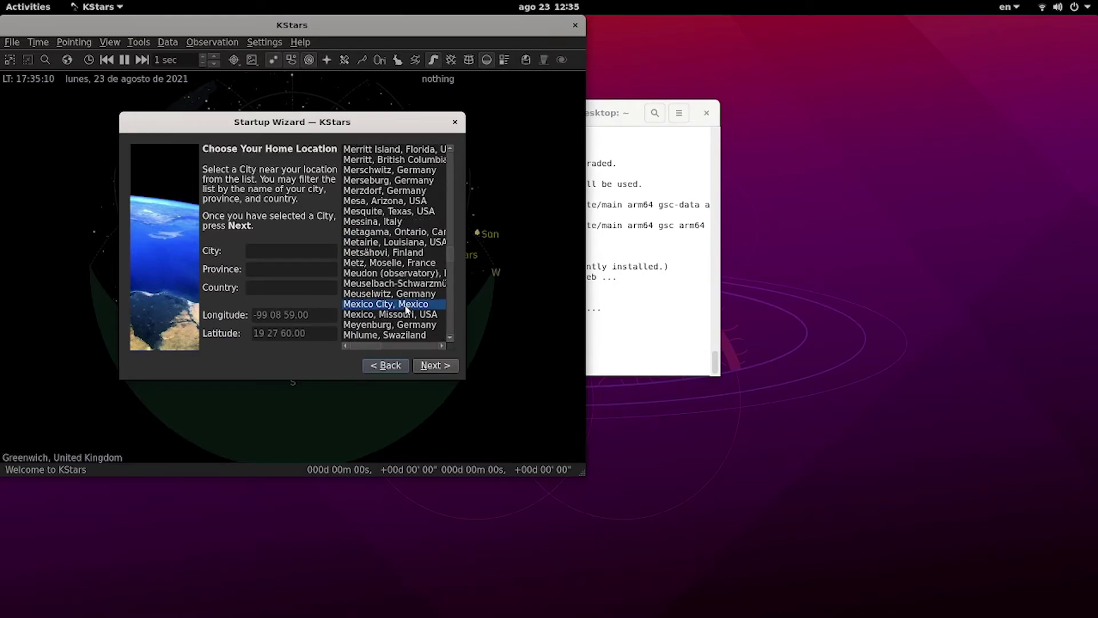
Continue to the extra data files page and install the OpenNGC and Abell Planetary Nebulae catalogs.
left_click(437, 367)
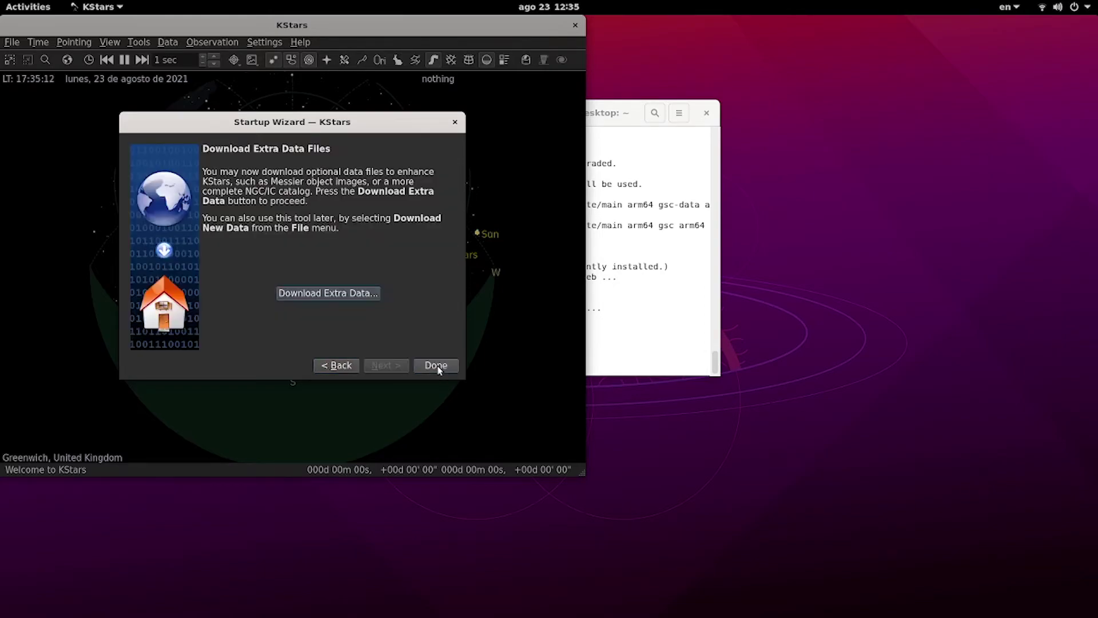
left_click(353, 295)
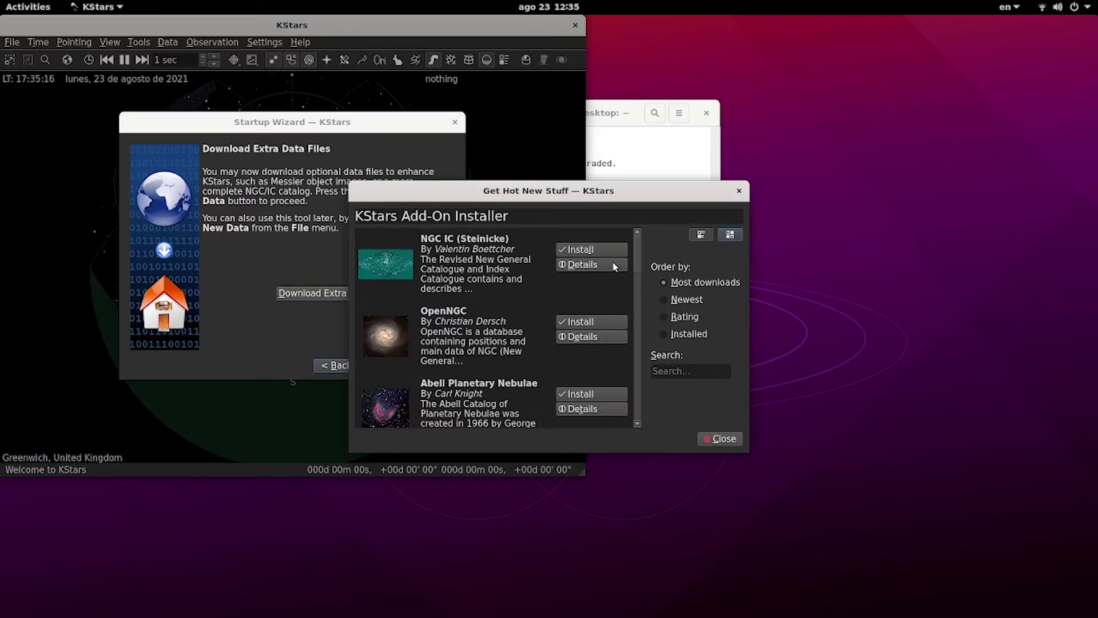
left_click(606, 322)
scroll(641, 278, "down", 2)
left_click(586, 267)
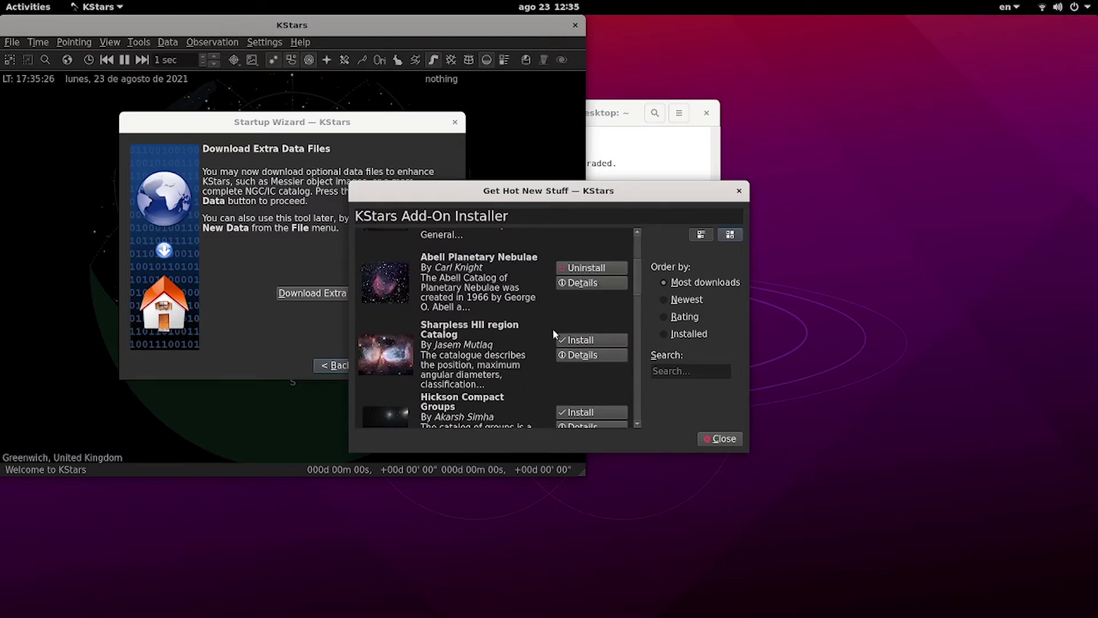
Install the Sharpless, Lynds' Dark Nebulae and Common Images add-ons, then close the installer.
left_click(586, 342)
scroll(639, 328, "down", 3)
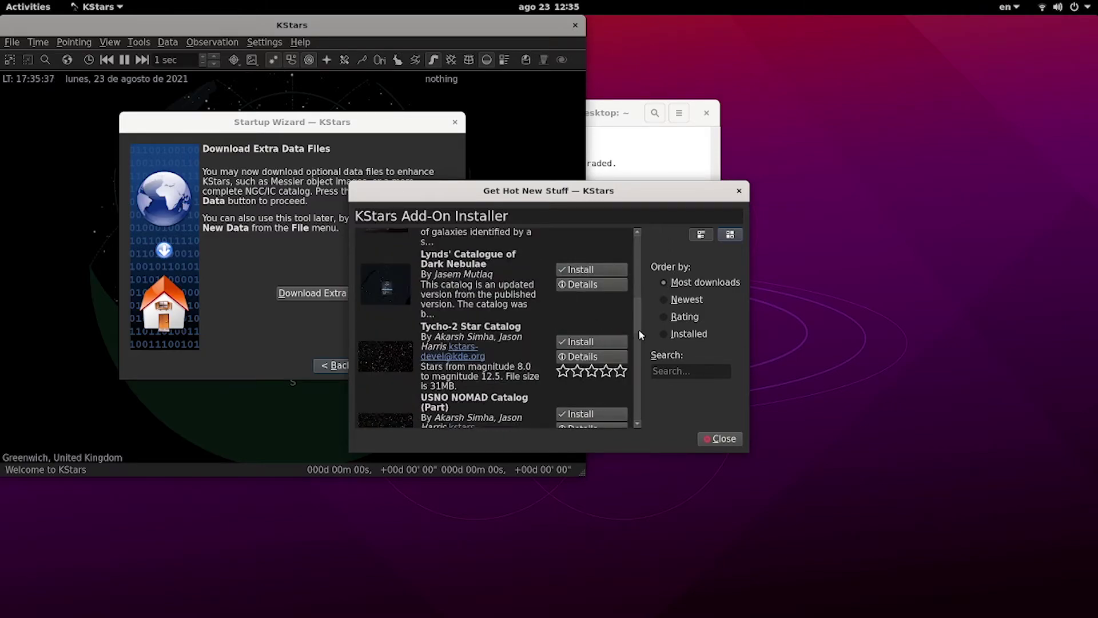
left_click(571, 288)
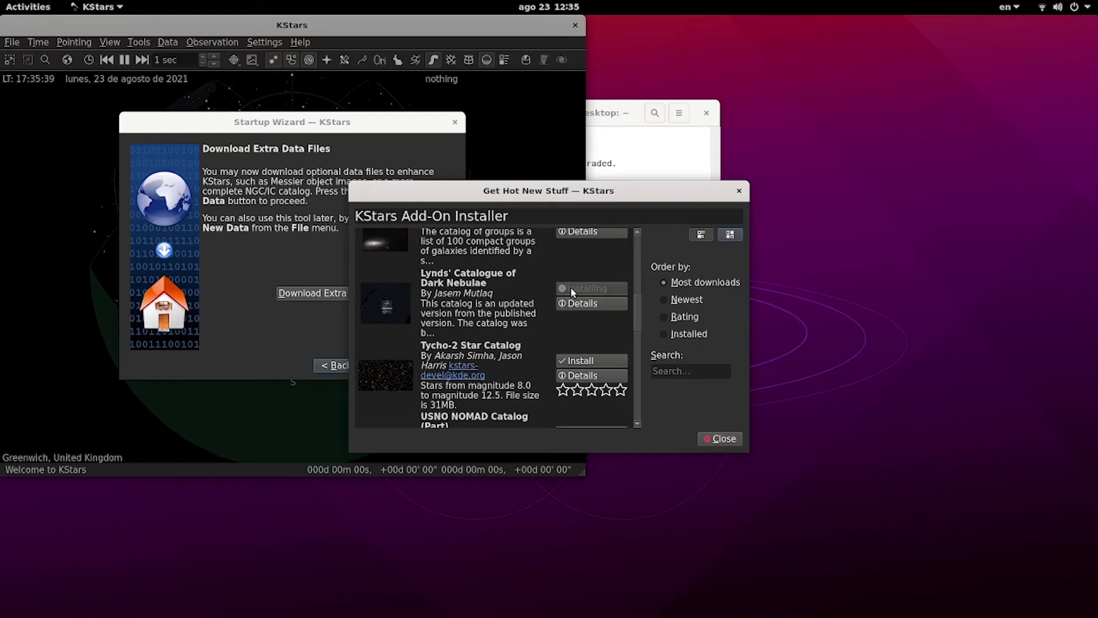
scroll(590, 302, "down", 4)
left_click(589, 300)
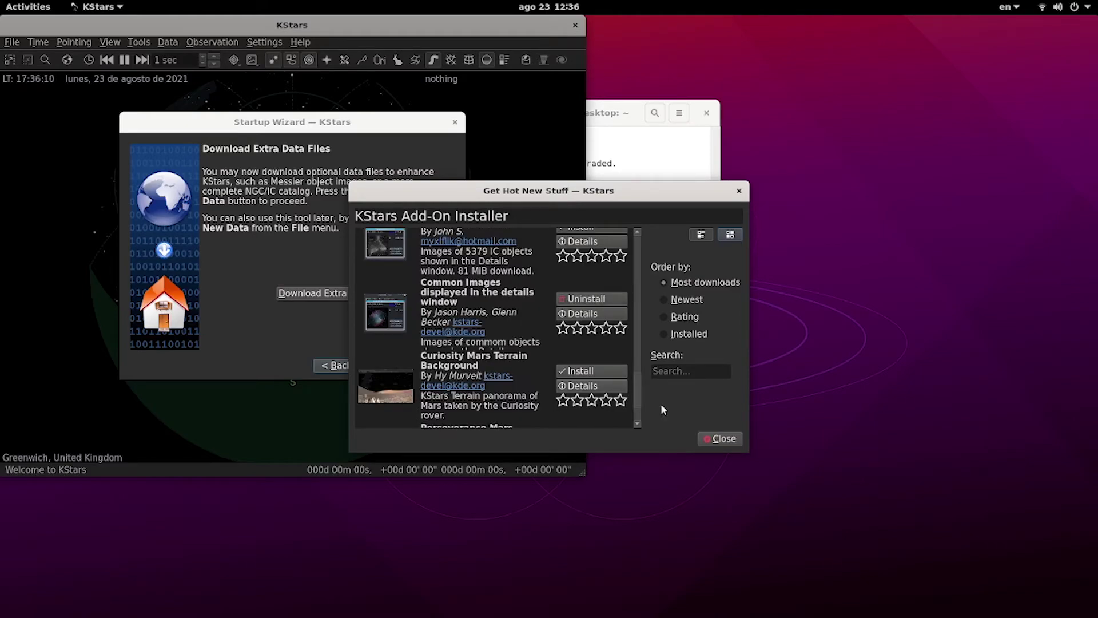
left_click(722, 440)
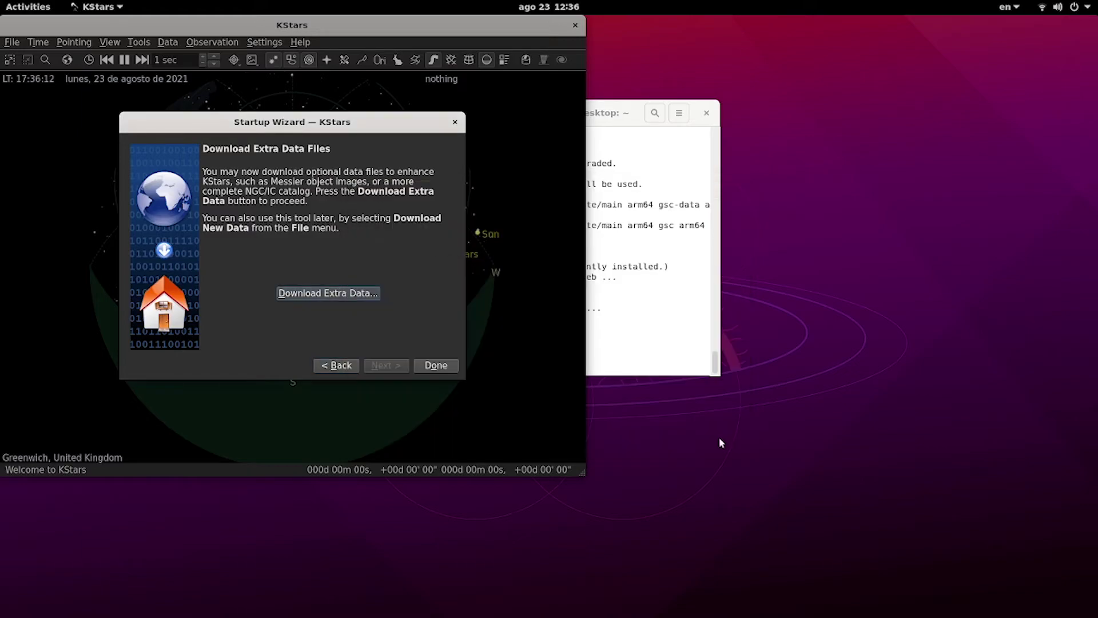
Finish the startup wizard, dismiss Tip of the Day and maximize the KStars window.
left_click(447, 369)
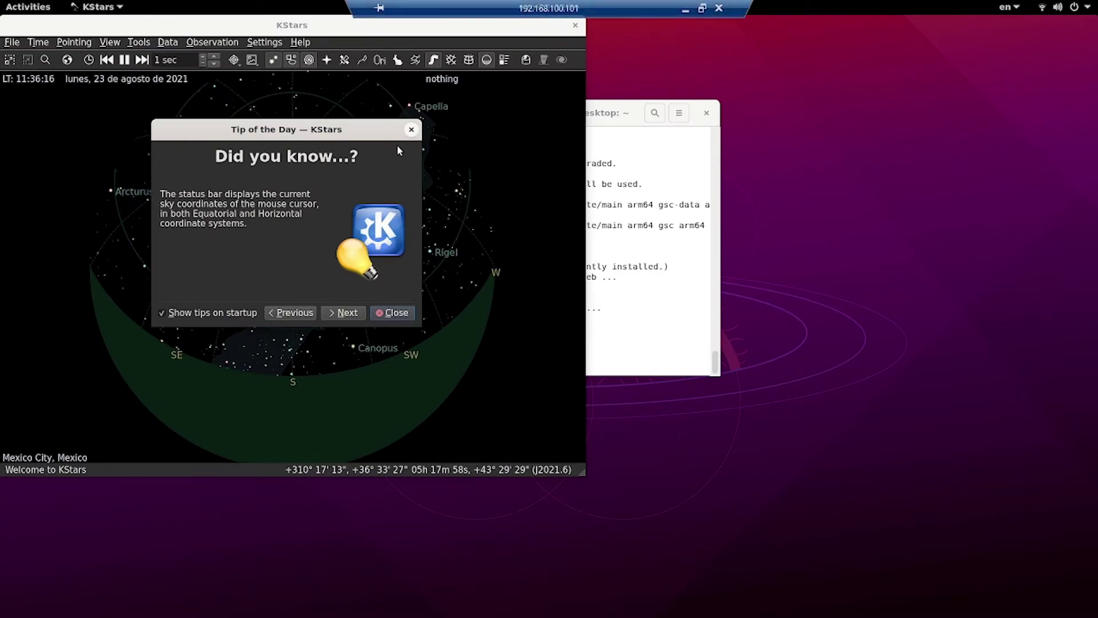
left_click(395, 314)
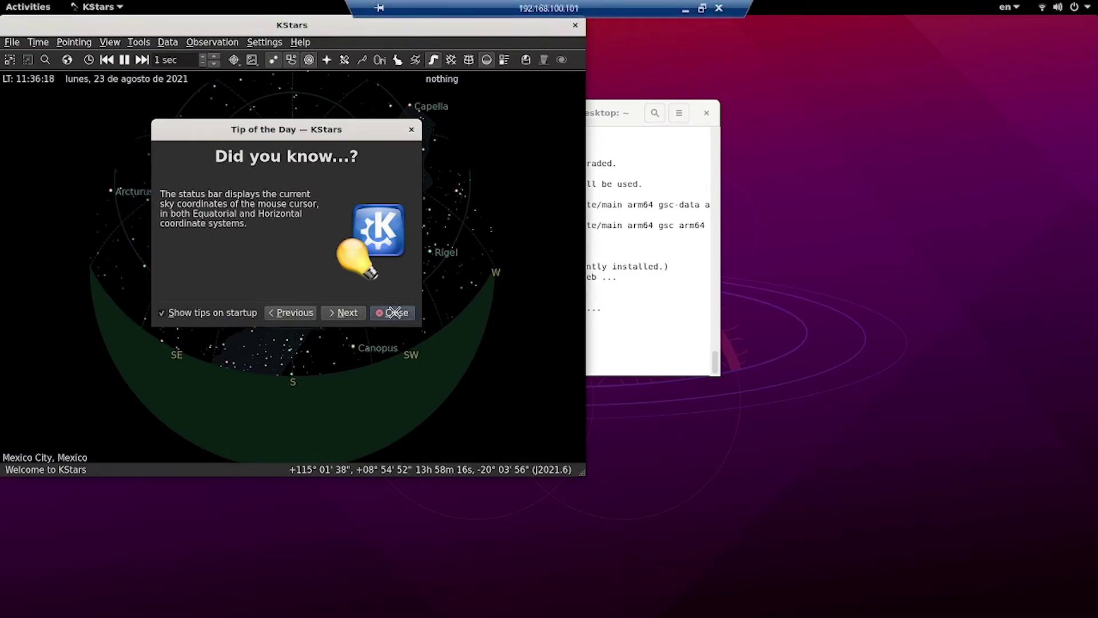
double_click(227, 24)
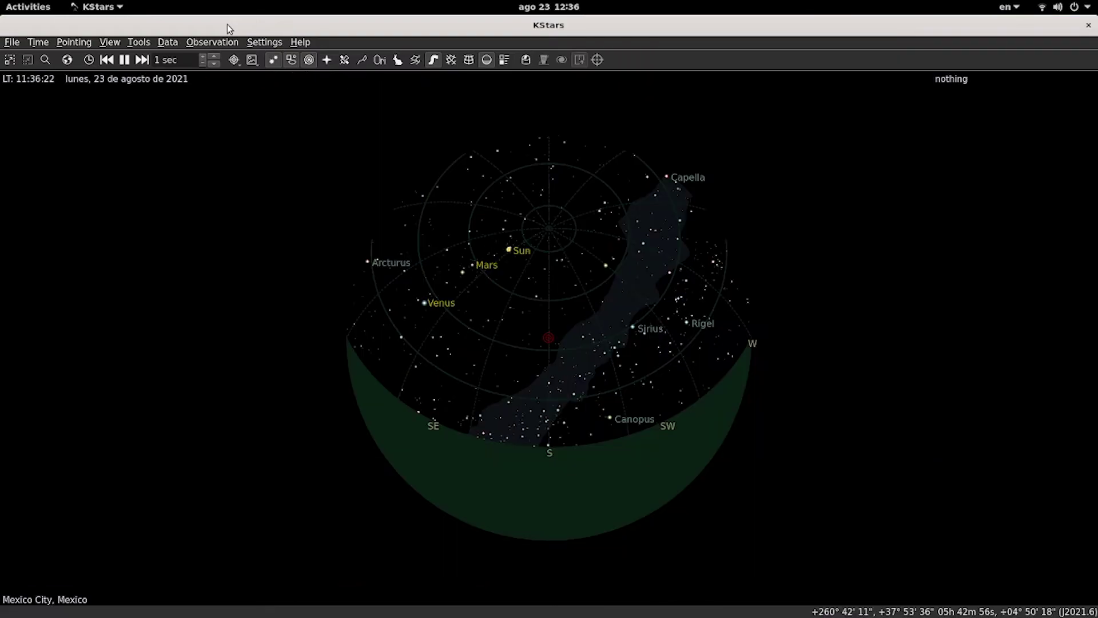
Pan and rotate the sky map, center on the zenith, then quit KStars via File > Quit.
mouse_move(454, 229)
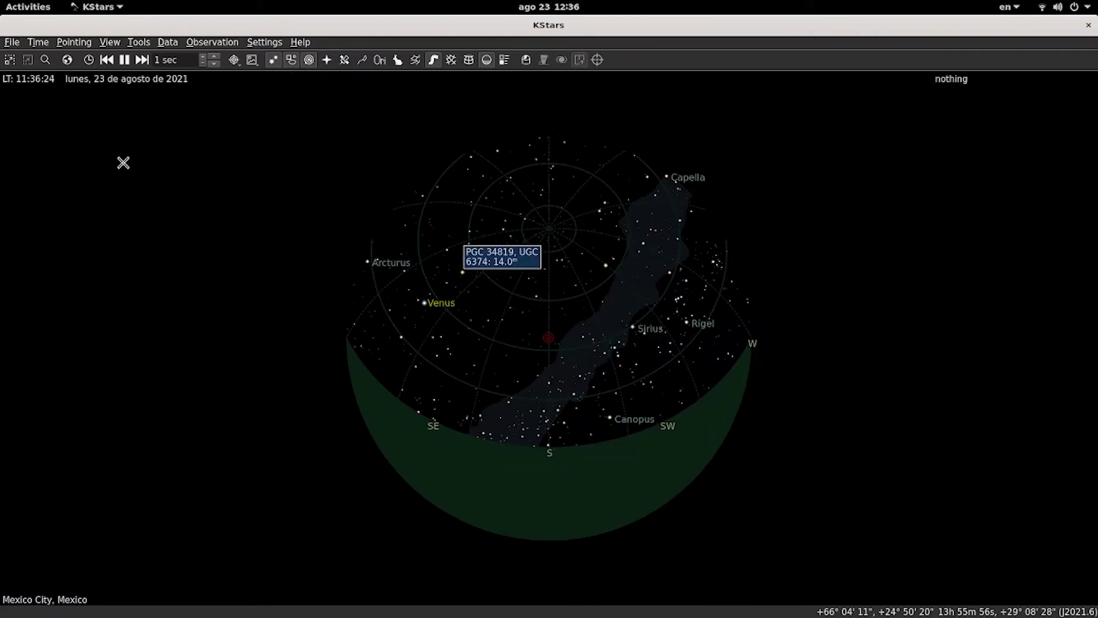
mouse_move(123, 162)
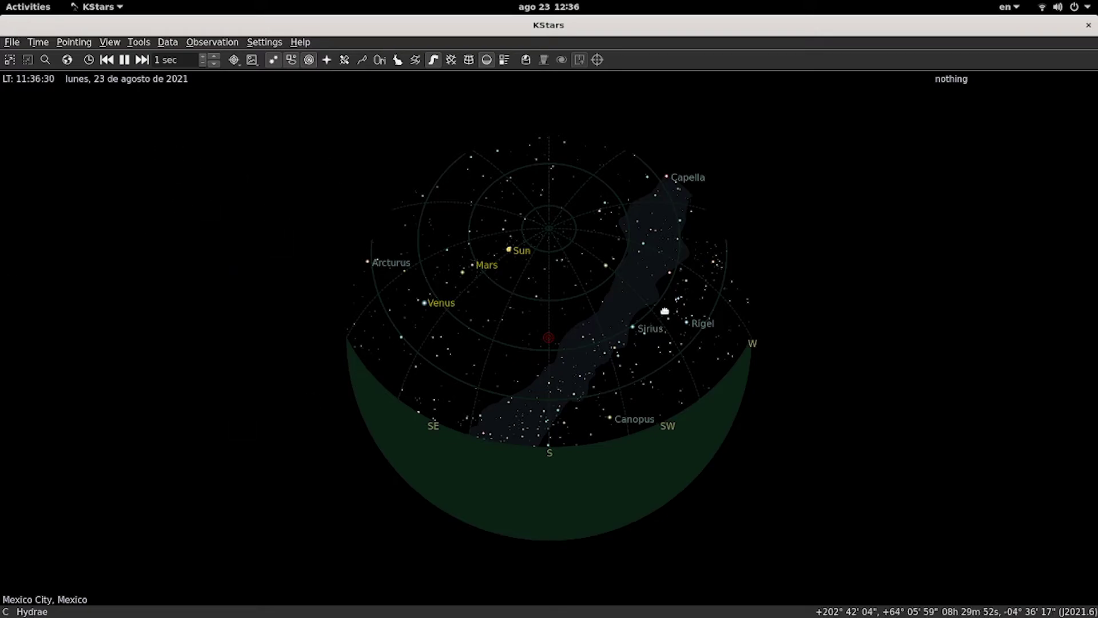
left_click_drag(665, 312, 580, 282)
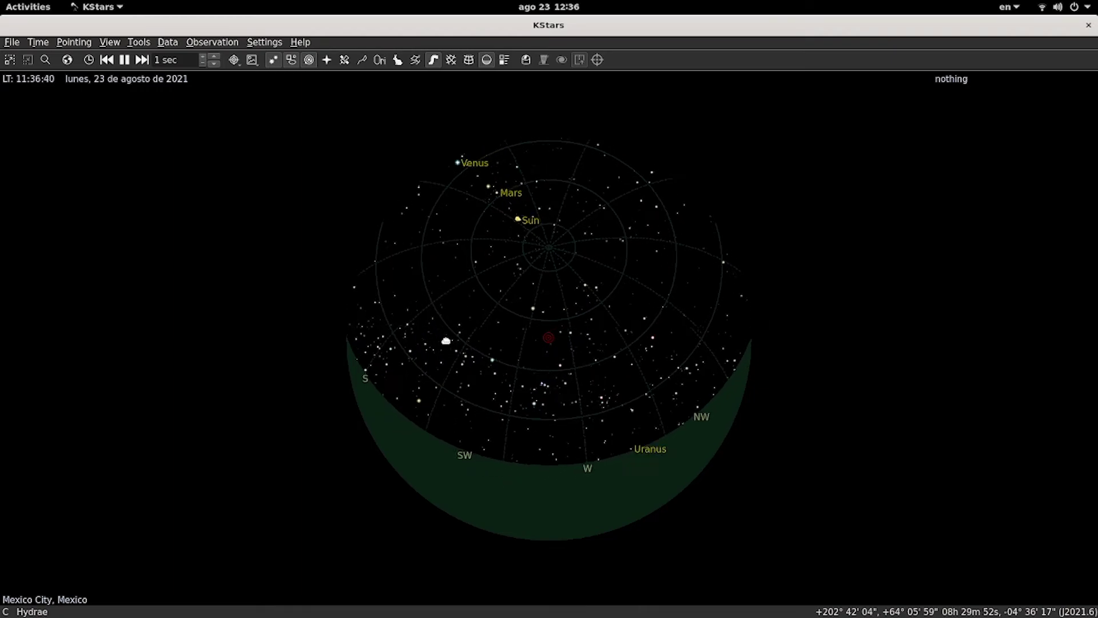
left_click_drag(610, 370, 740, 328)
key("z")
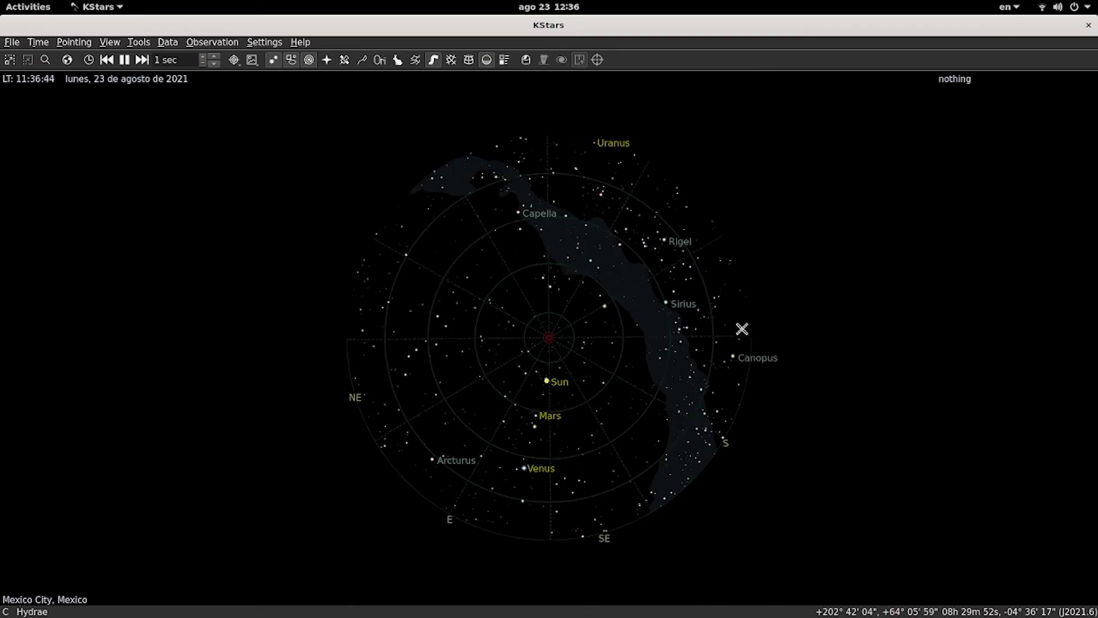
left_click_drag(481, 256, 652, 305)
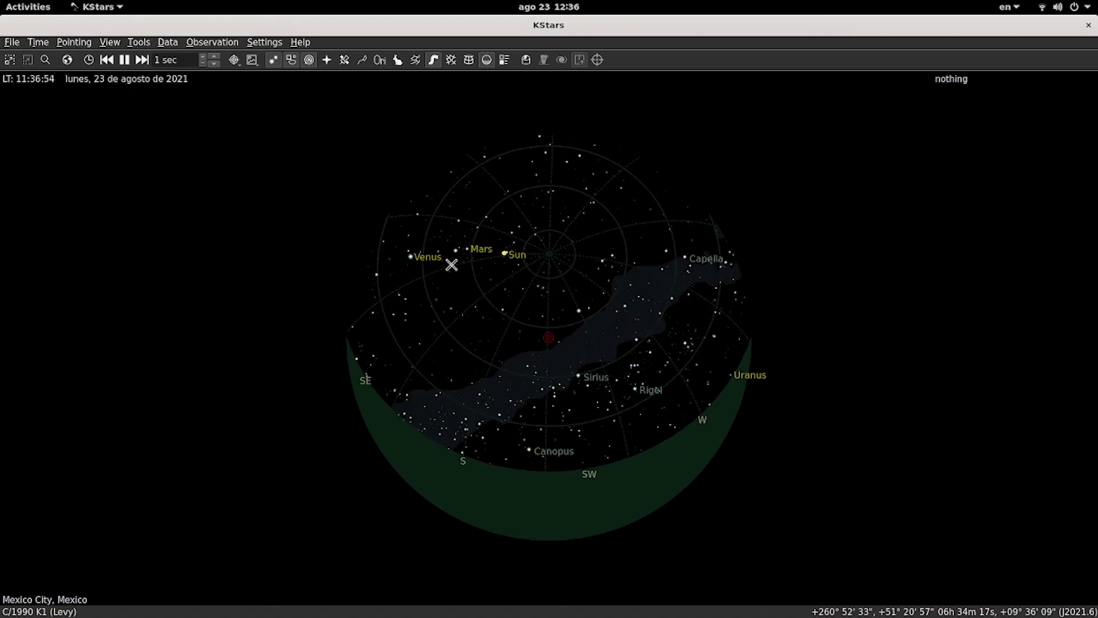
left_click(11, 42)
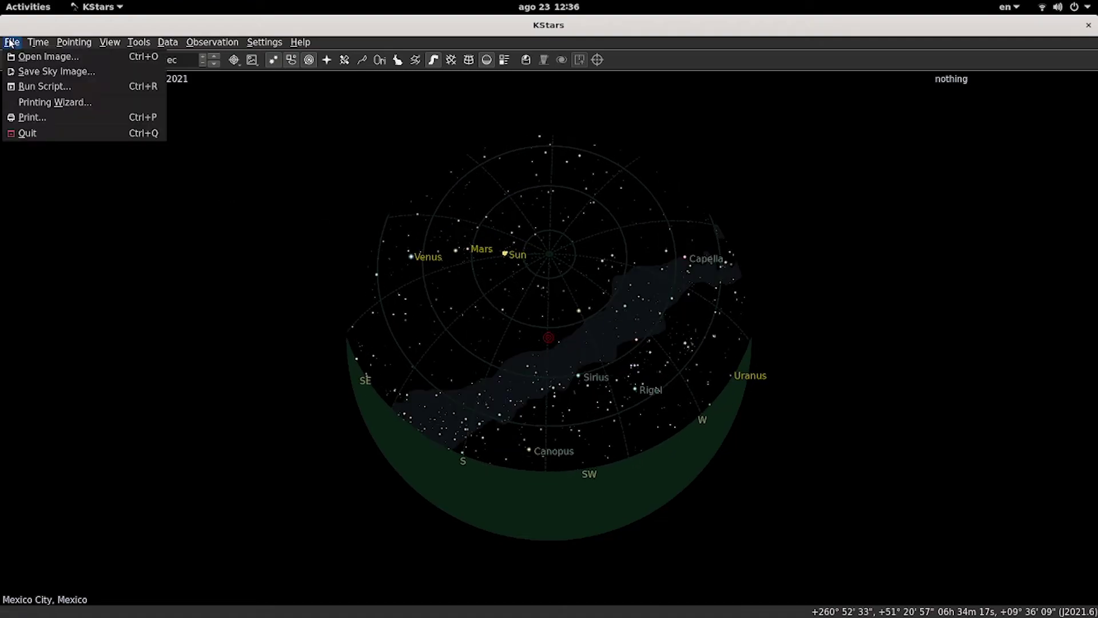
left_click(53, 134)
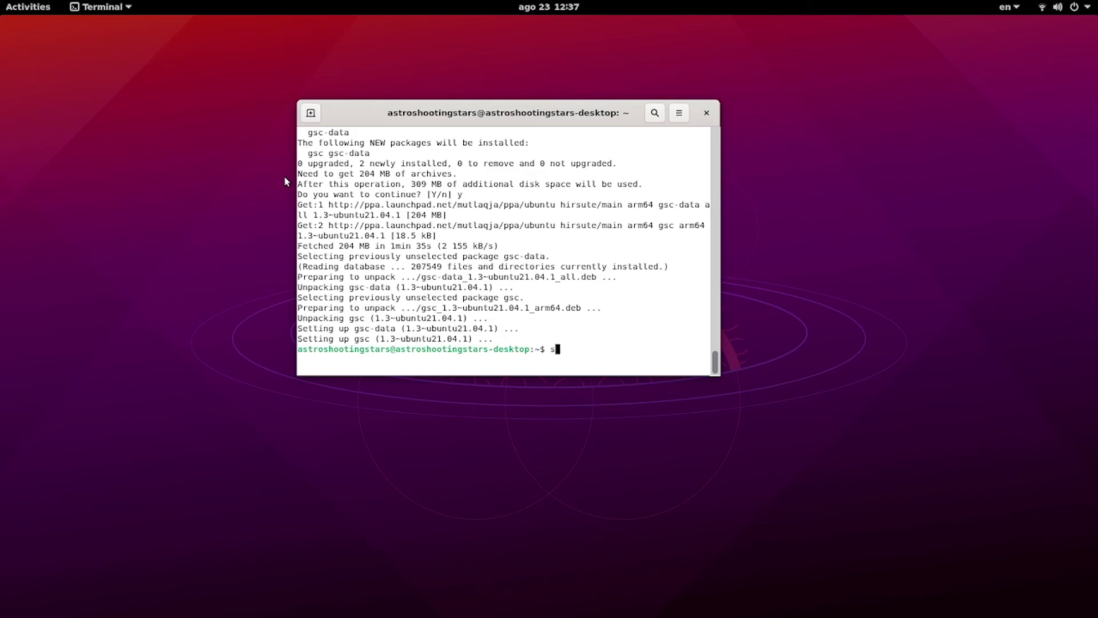
Refresh the package lists with 'sudo apt update', then run 'sudo apt upgrade'.
type("udo apt update")
key("Return")
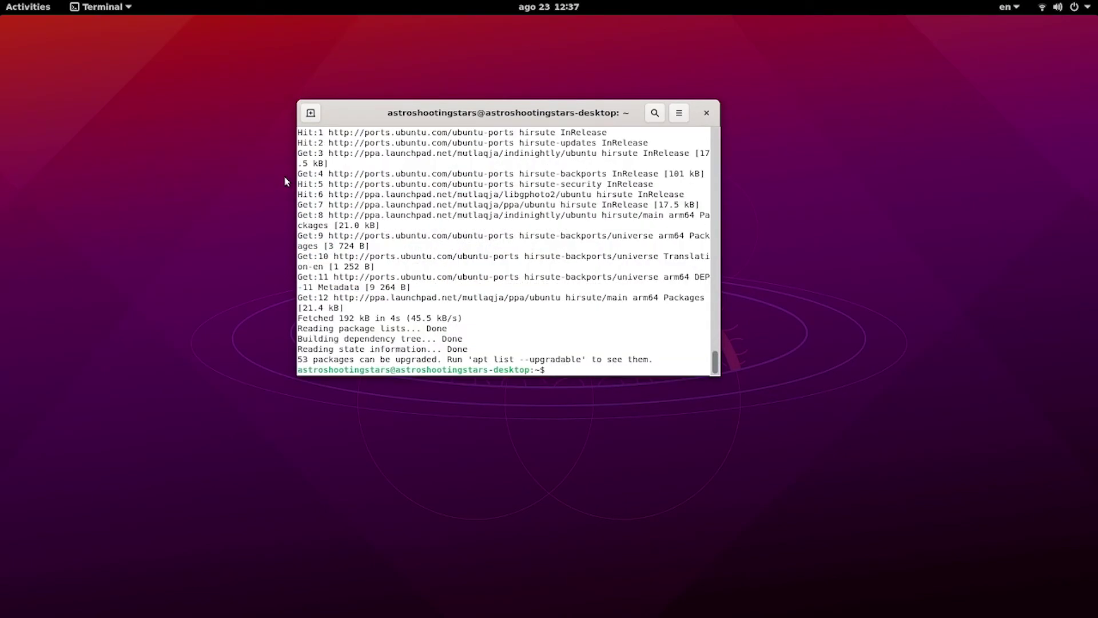
type("sudo apt upgrade")
key("Return")
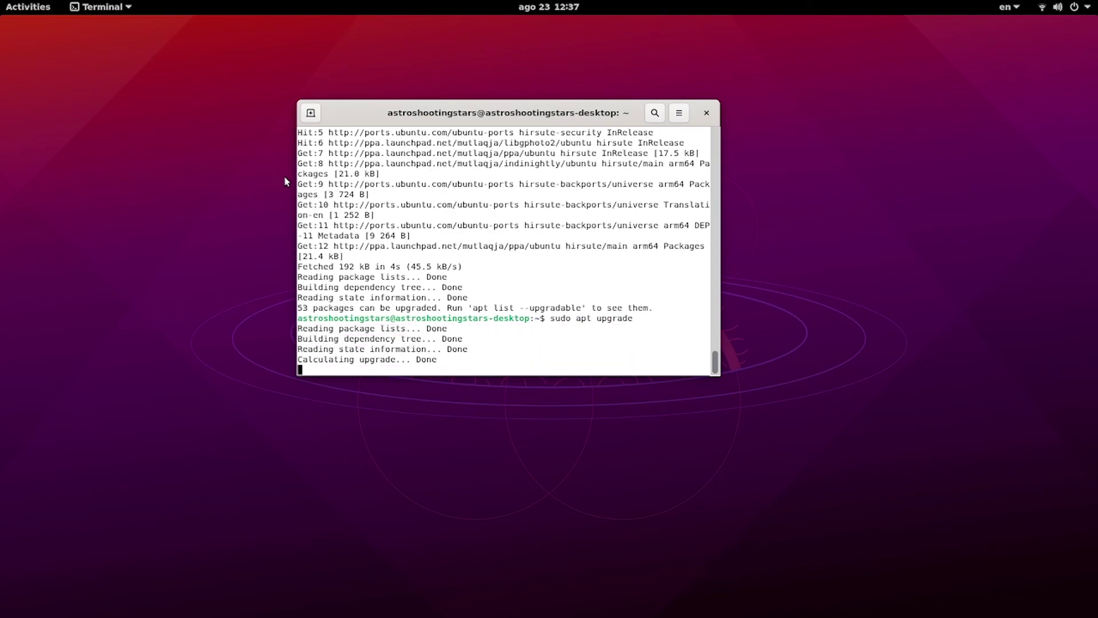